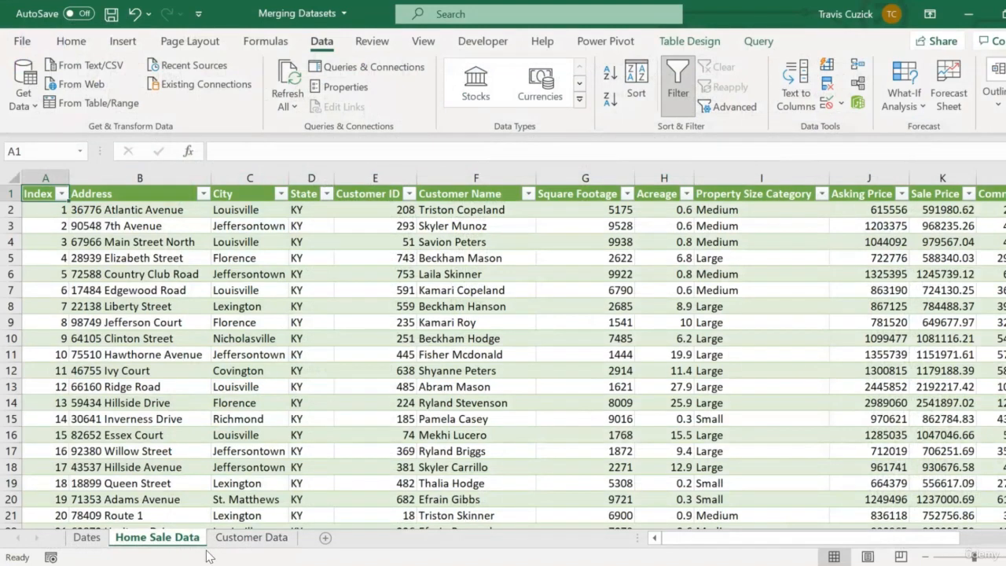
# Look up the first home sale's customer ID on the Customer Data sheet, check that customer's email, phone, age and income, and return to Home Sale Data
pyautogui.click(250, 538)
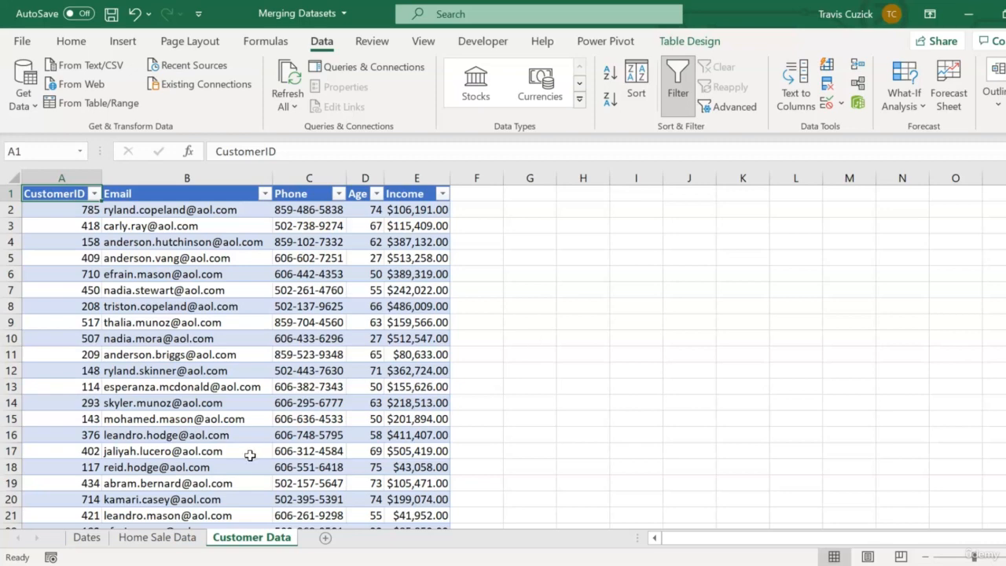
pyautogui.click(163, 537)
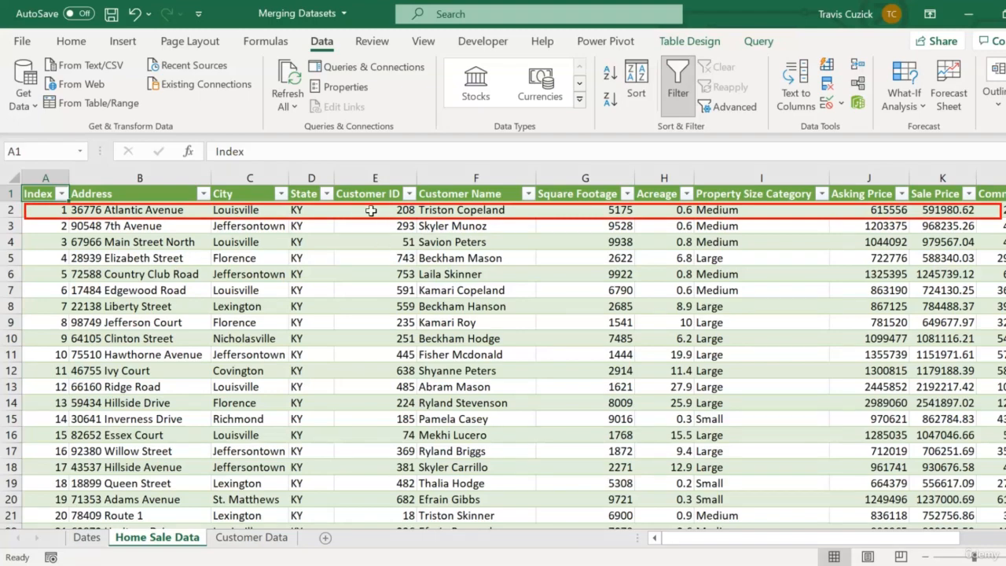
pyautogui.click(370, 210)
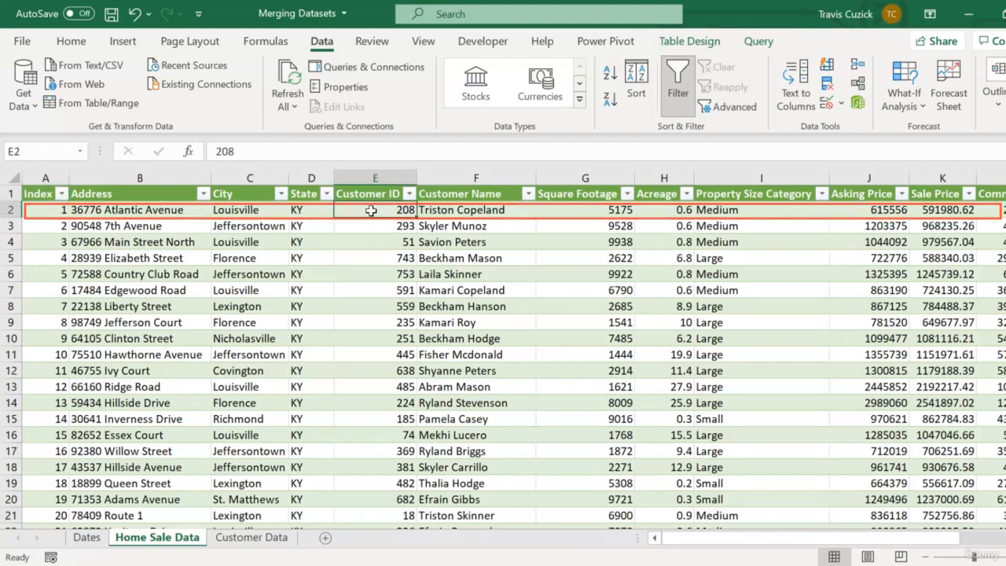
pyautogui.click(253, 537)
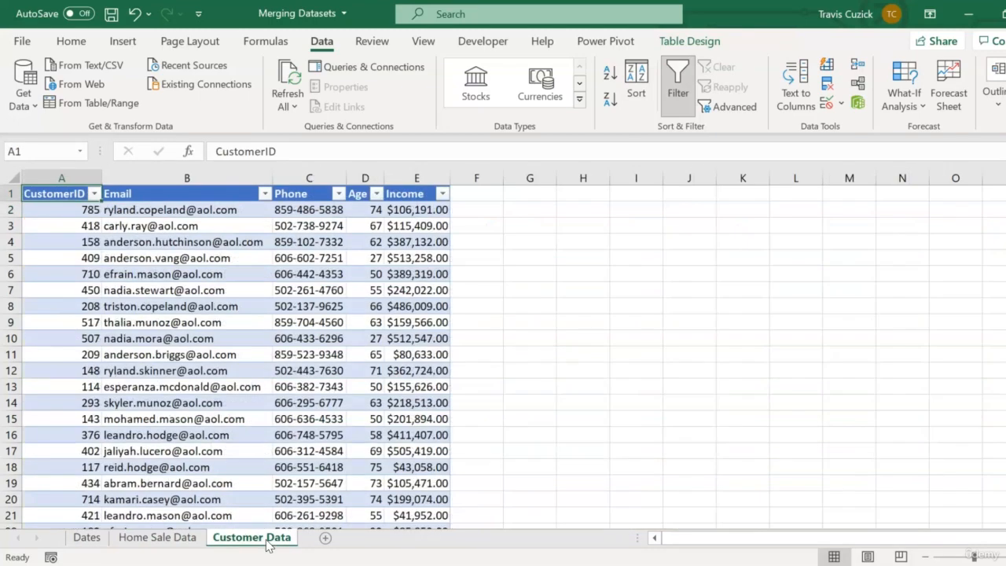
pyautogui.click(45, 306)
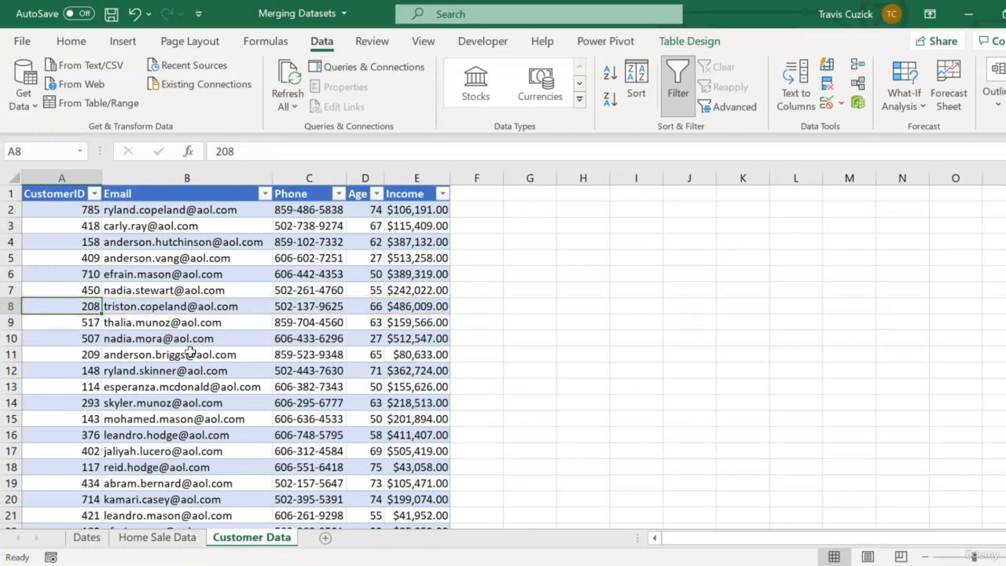
pyautogui.click(193, 308)
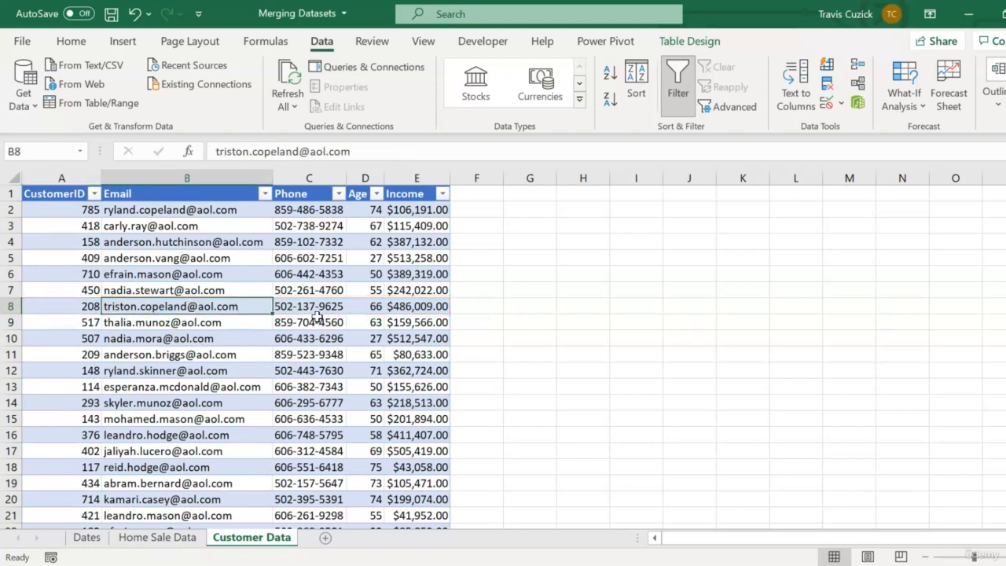
pyautogui.click(328, 313)
pyautogui.click(367, 312)
pyautogui.click(400, 308)
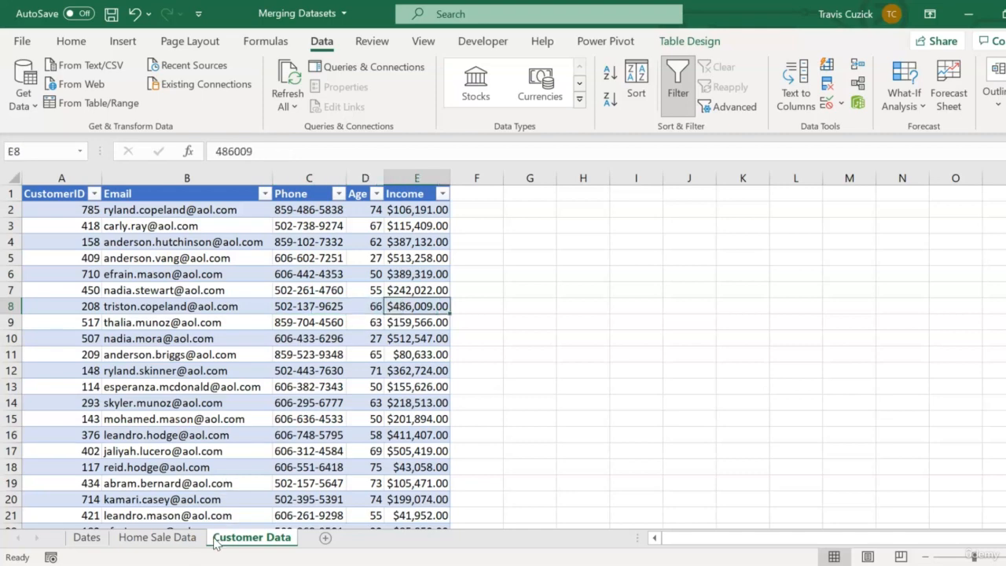
pyautogui.click(187, 543)
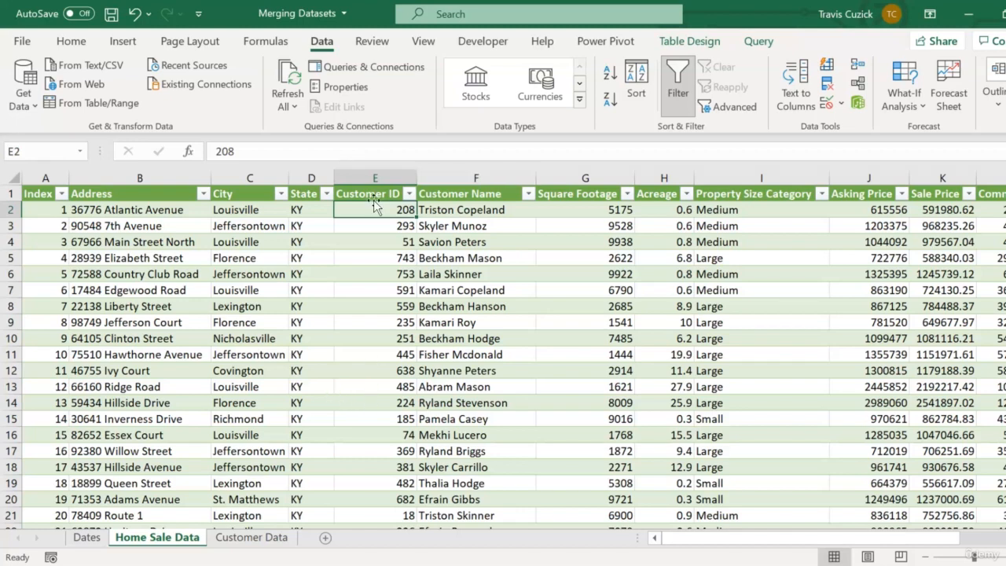
# Launch the Power Query Editor and import the customer_data table from the Merging Datasets Excel workbook as a new query
pyautogui.click(24, 99)
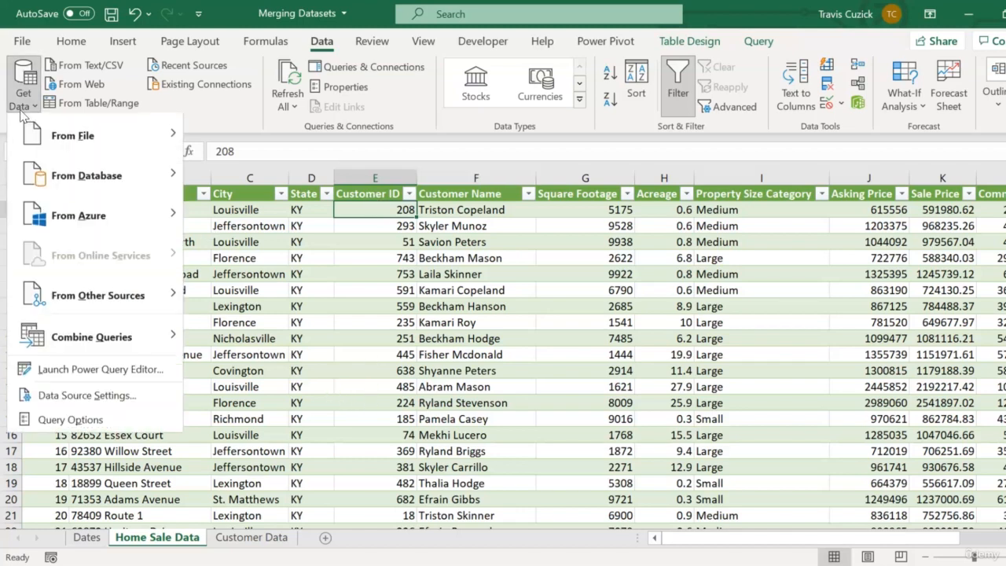
pyautogui.click(78, 369)
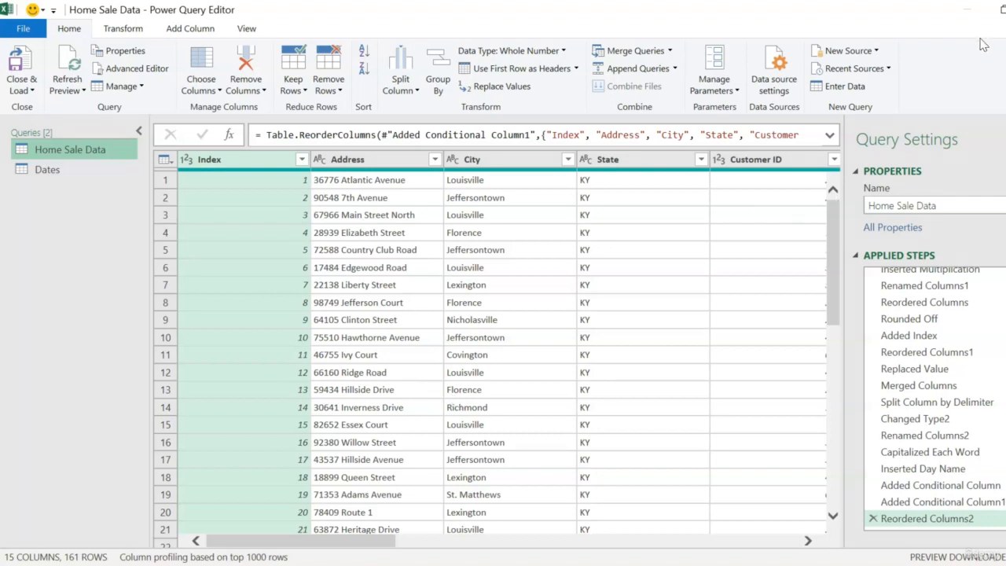
pyautogui.click(852, 53)
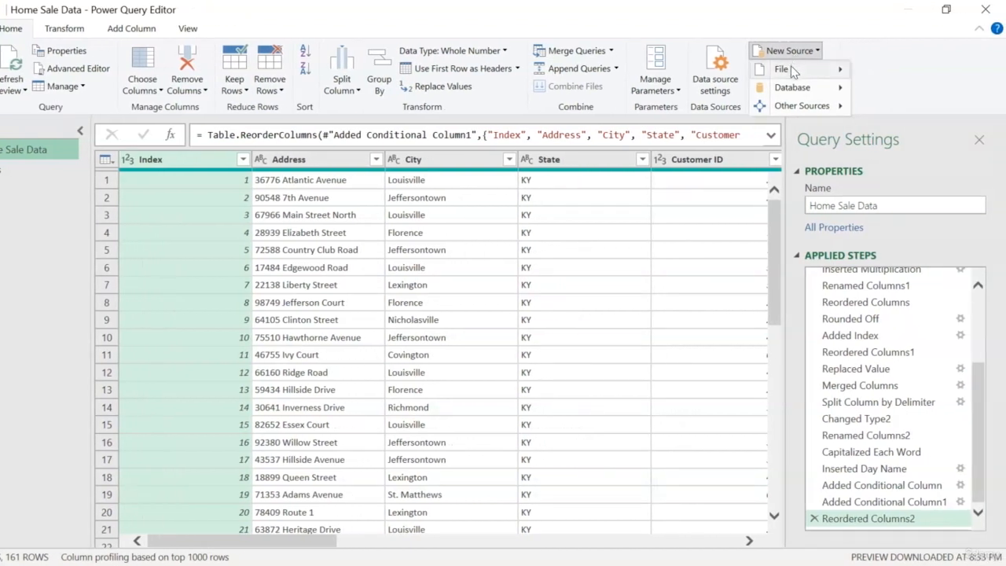
pyautogui.moveTo(792, 72)
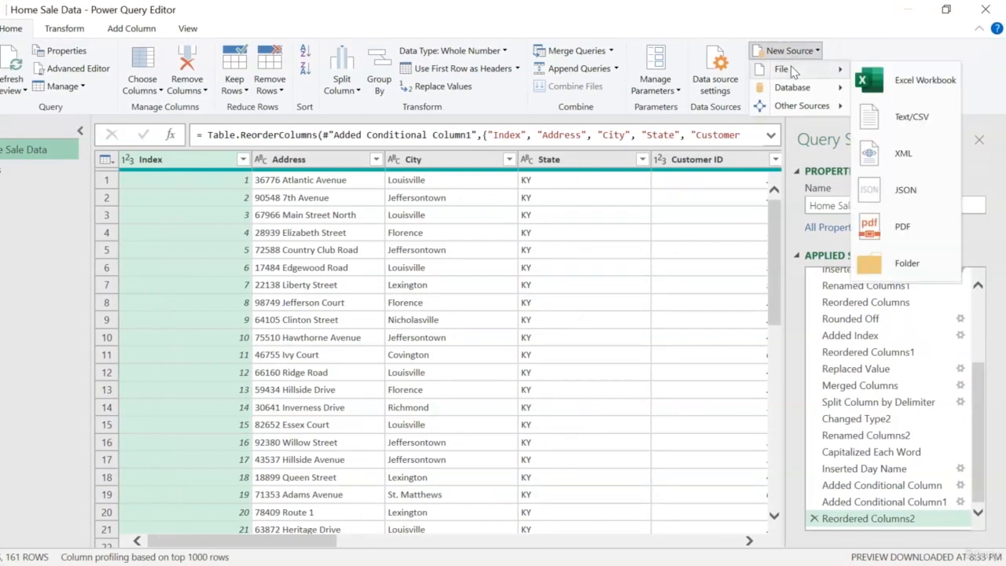
pyautogui.click(912, 87)
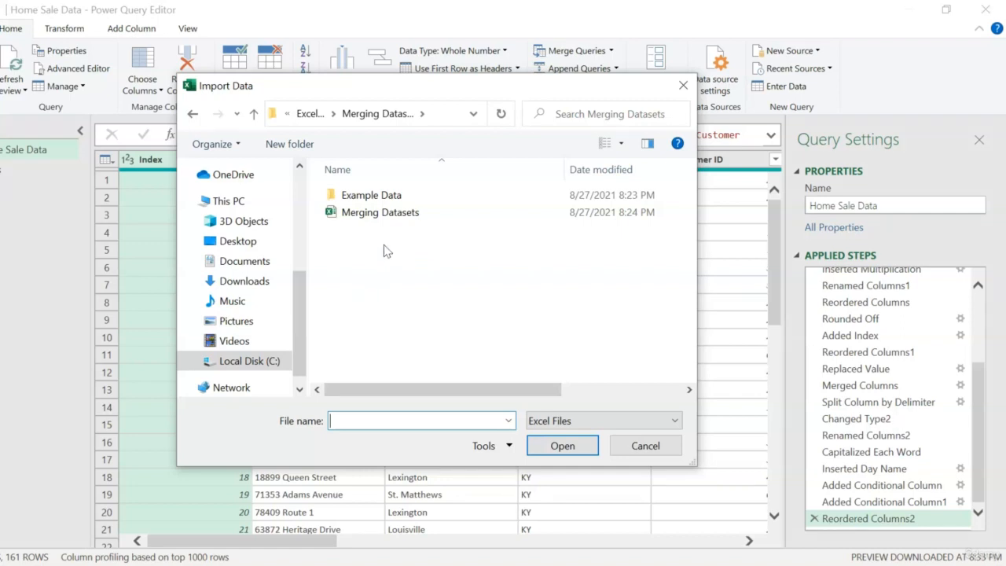
pyautogui.click(395, 222)
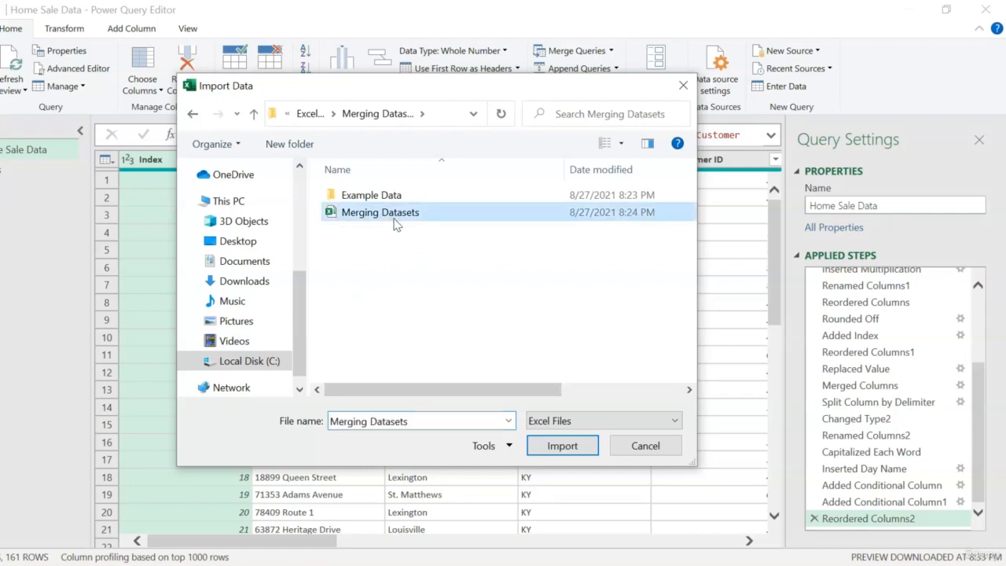
pyautogui.click(555, 448)
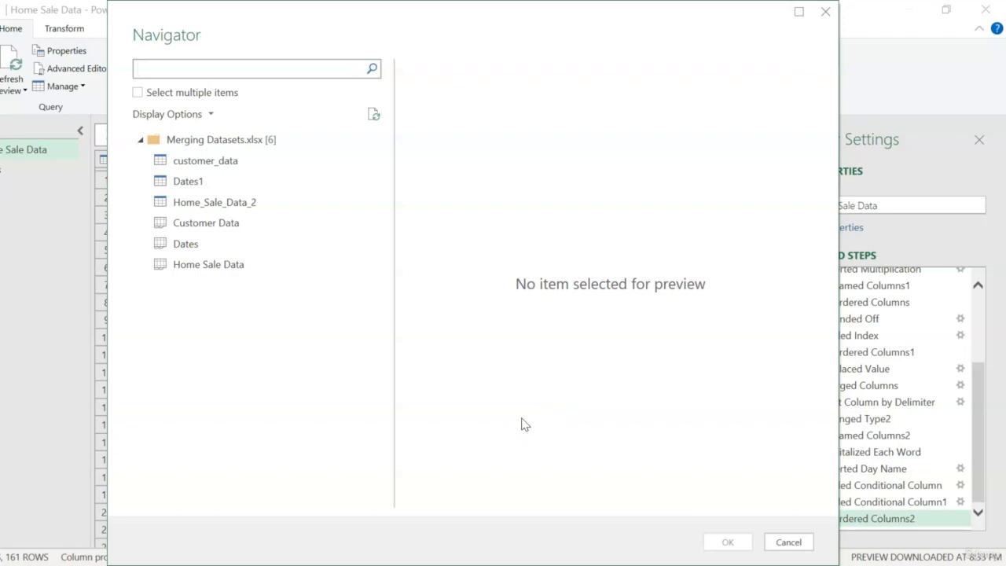
pyautogui.click(256, 166)
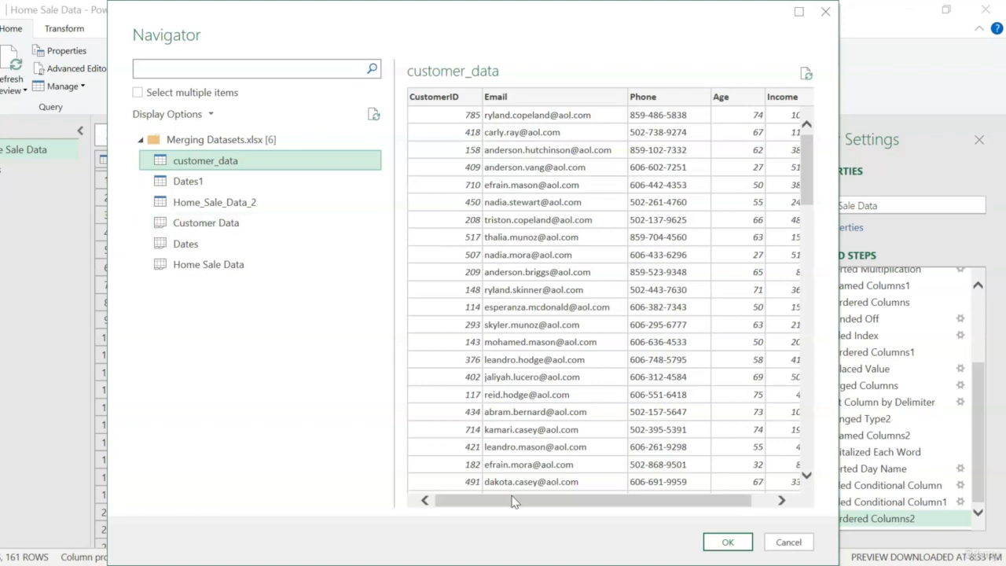
pyautogui.moveTo(512, 502); pyautogui.dragTo(486, 495)
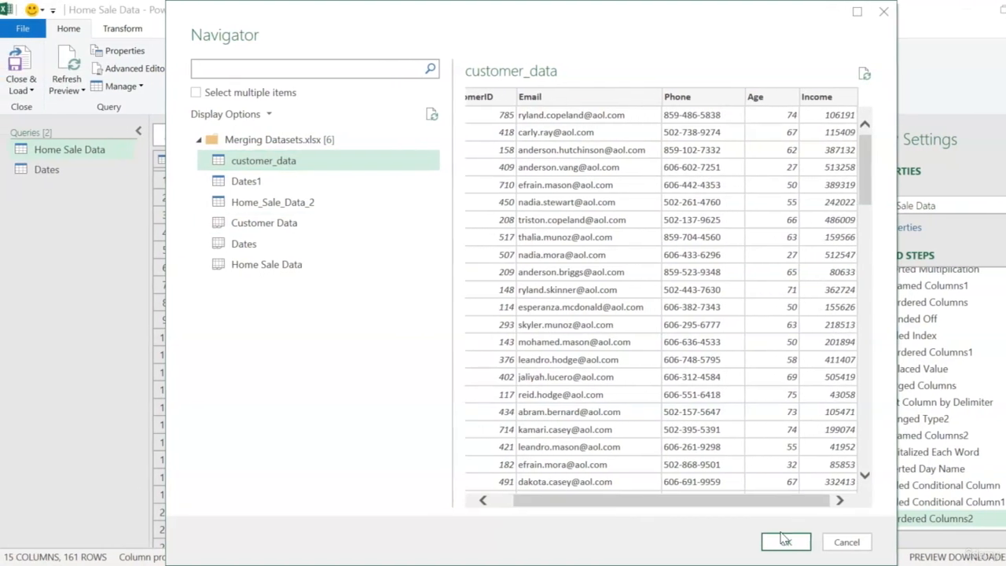
pyautogui.click(786, 542)
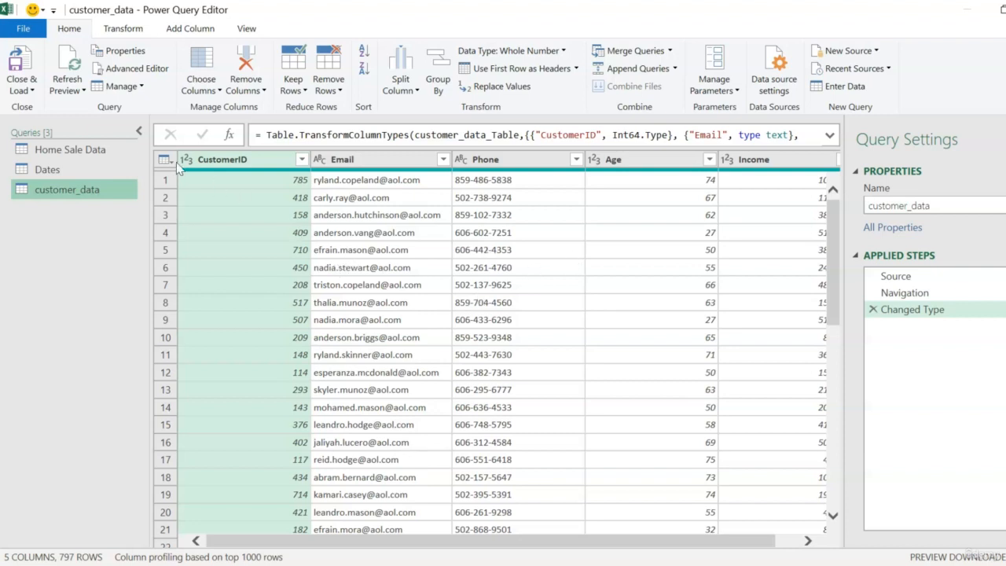
# Merge the Home Sale Data query with customer_data using a Left Outer join, matching Customer ID to CustomerID
pyautogui.click(96, 150)
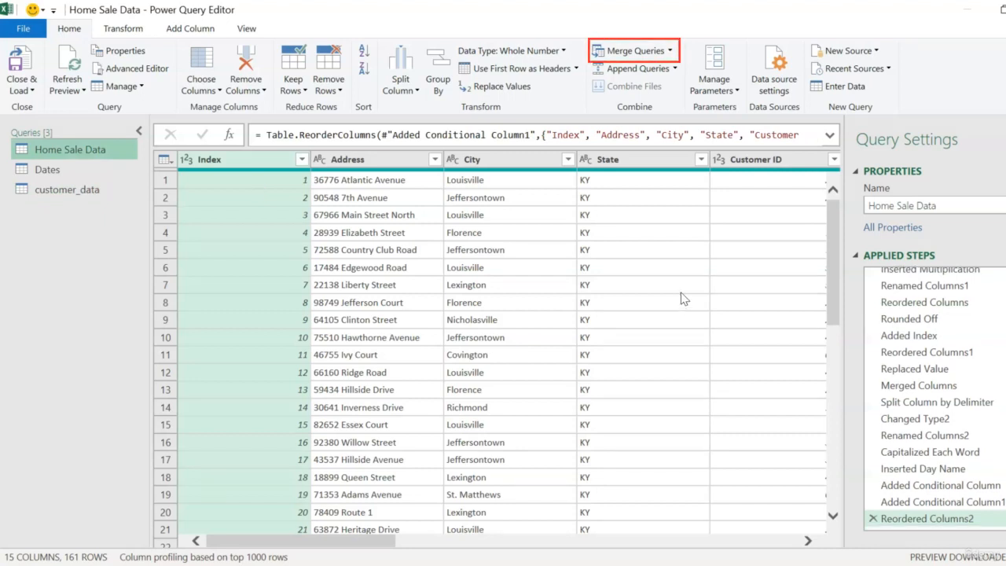
pyautogui.click(634, 50)
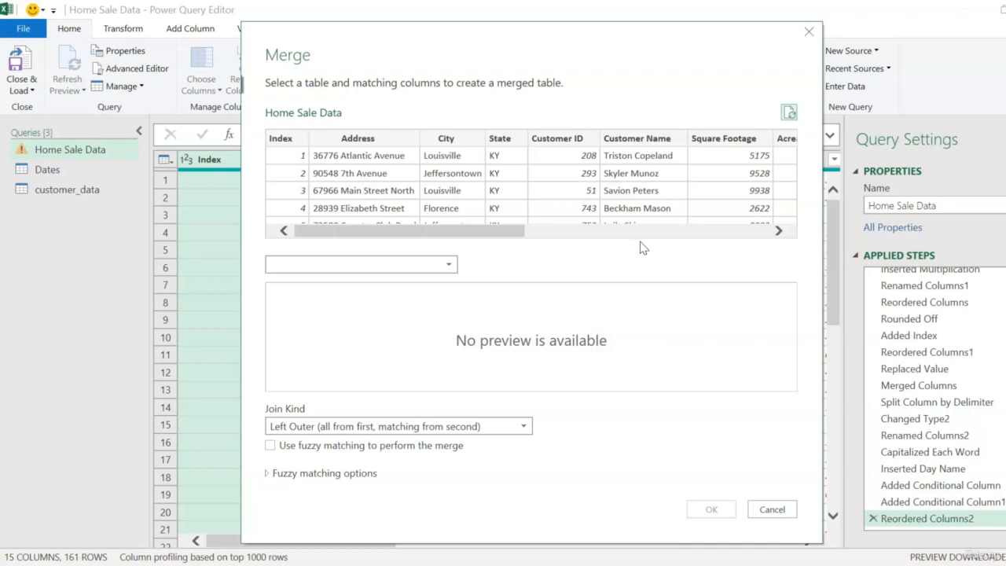
pyautogui.click(448, 267)
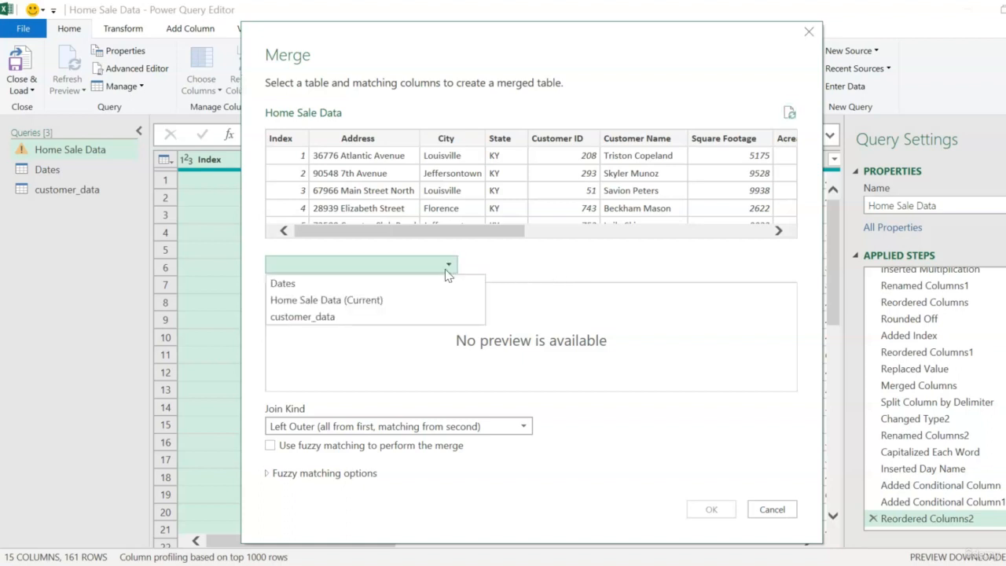
pyautogui.click(423, 318)
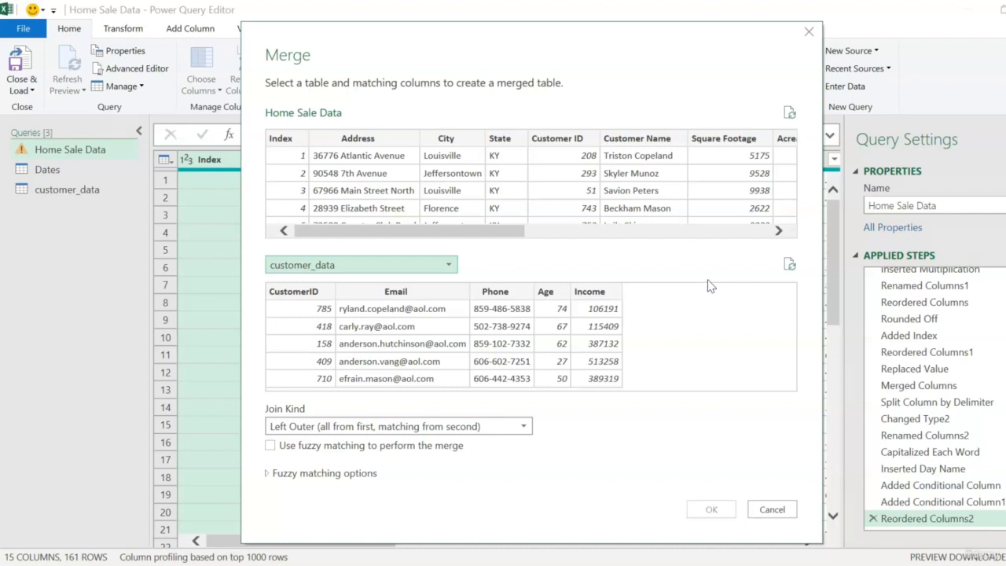
pyautogui.click(572, 140)
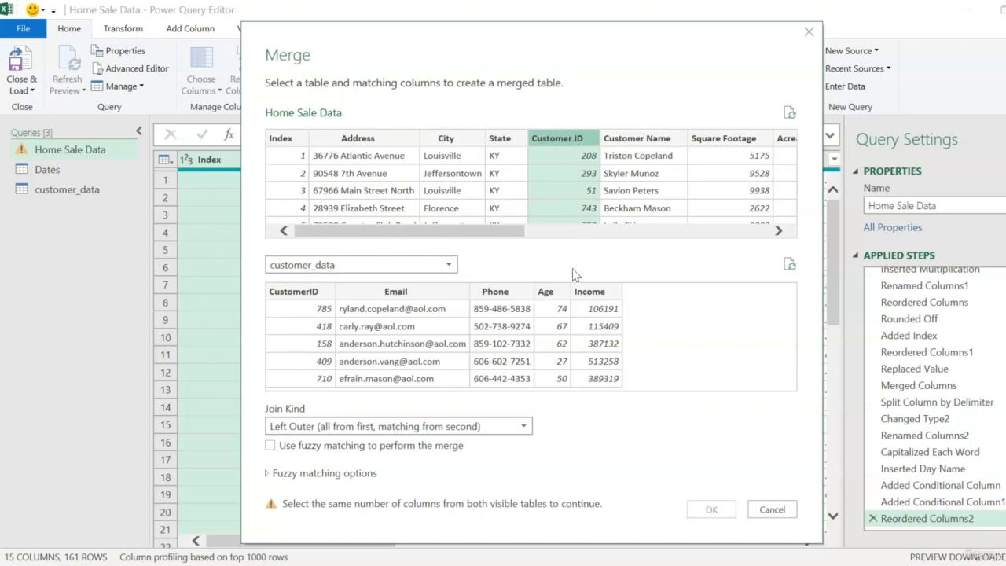
pyautogui.click(288, 292)
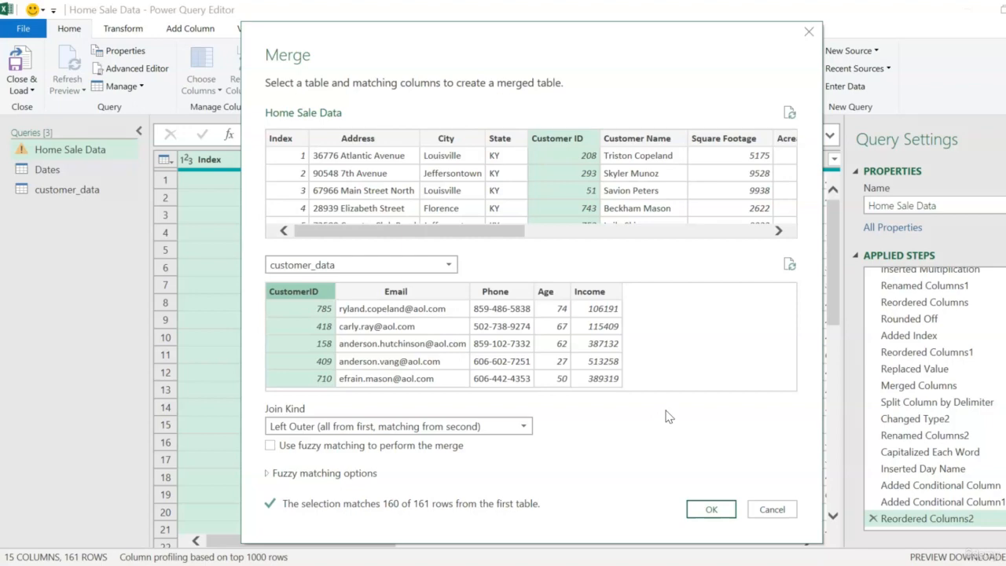
pyautogui.click(710, 507)
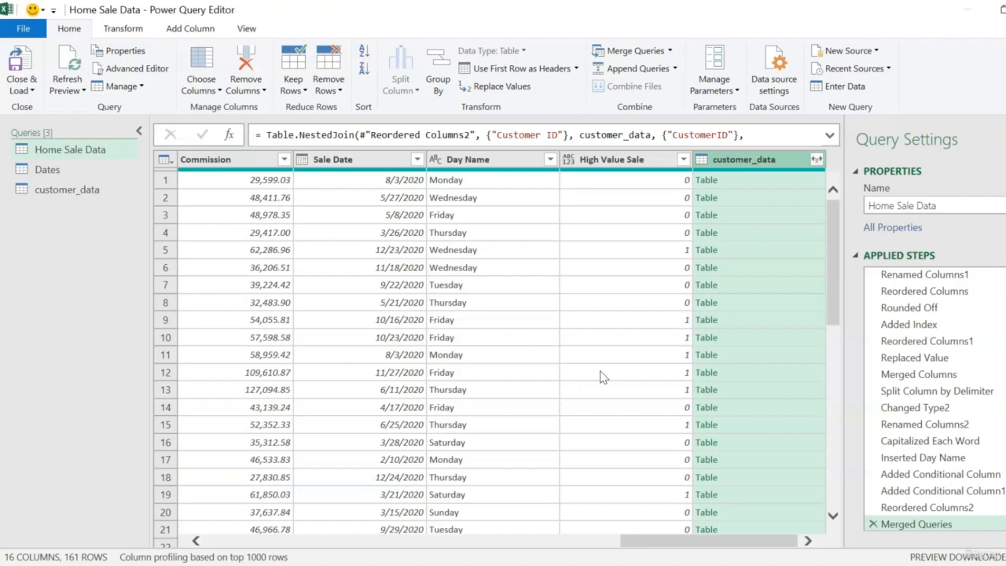
# Expand the merged customer_data column into Email, Phone, Age and Income, excluding CustomerID and keeping the original column name as prefix
pyautogui.click(817, 160)
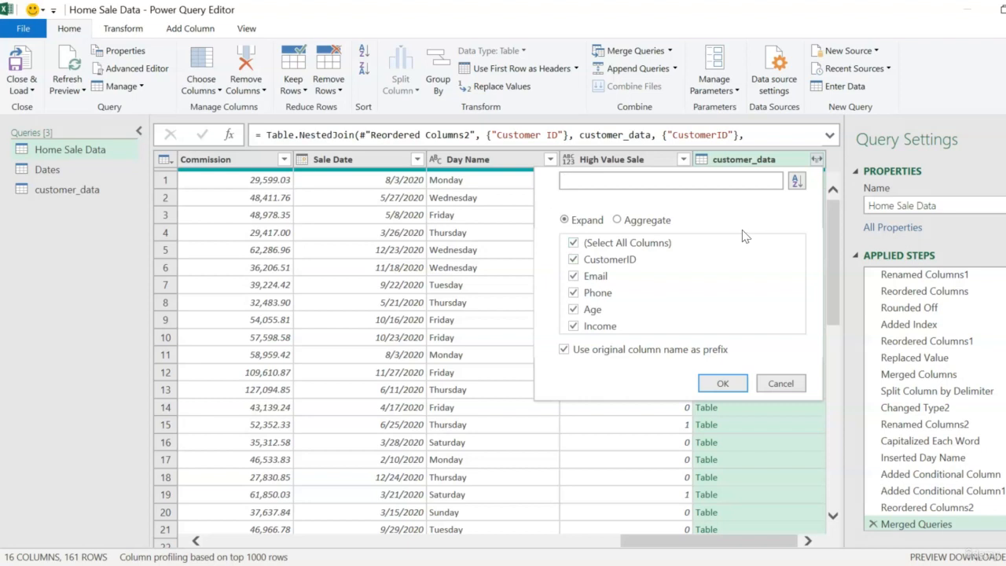
pyautogui.click(574, 260)
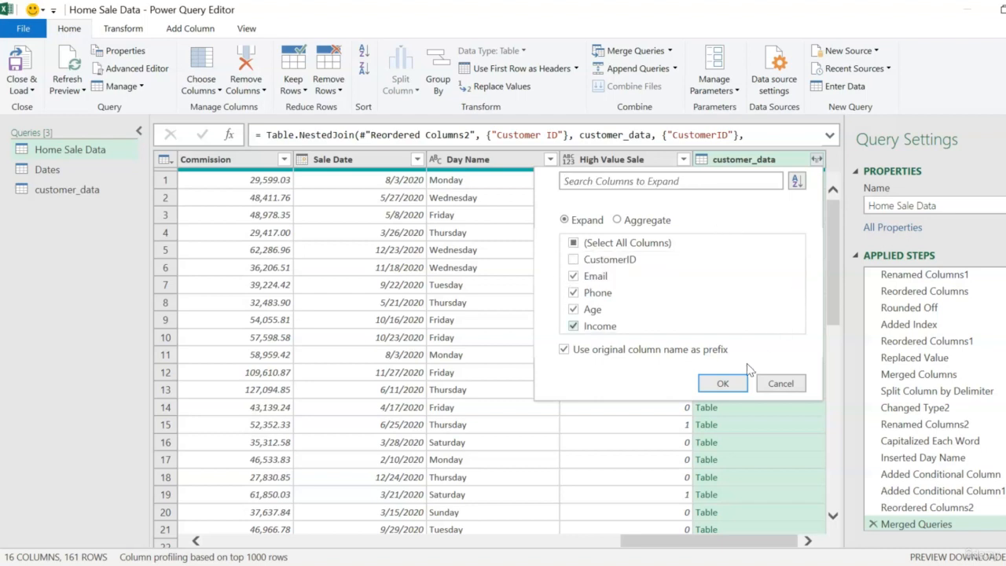
pyautogui.click(723, 384)
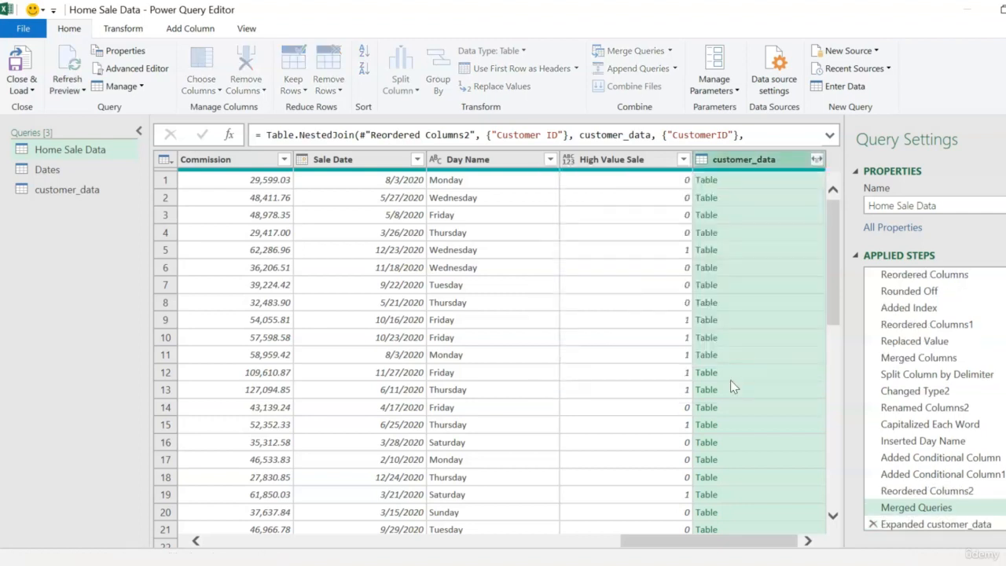
# Review the expanded customer Email, Phone, Age and Income columns down to the last row for unmatched customers
pyautogui.moveTo(593, 546); pyautogui.dragTo(703, 546)
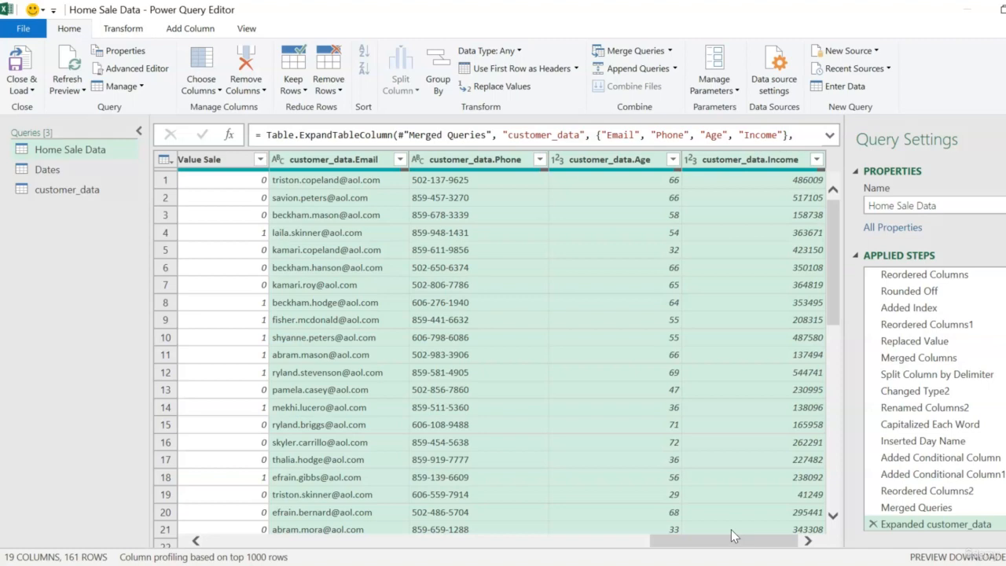
pyautogui.moveTo(832, 222); pyautogui.dragTo(793, 406)
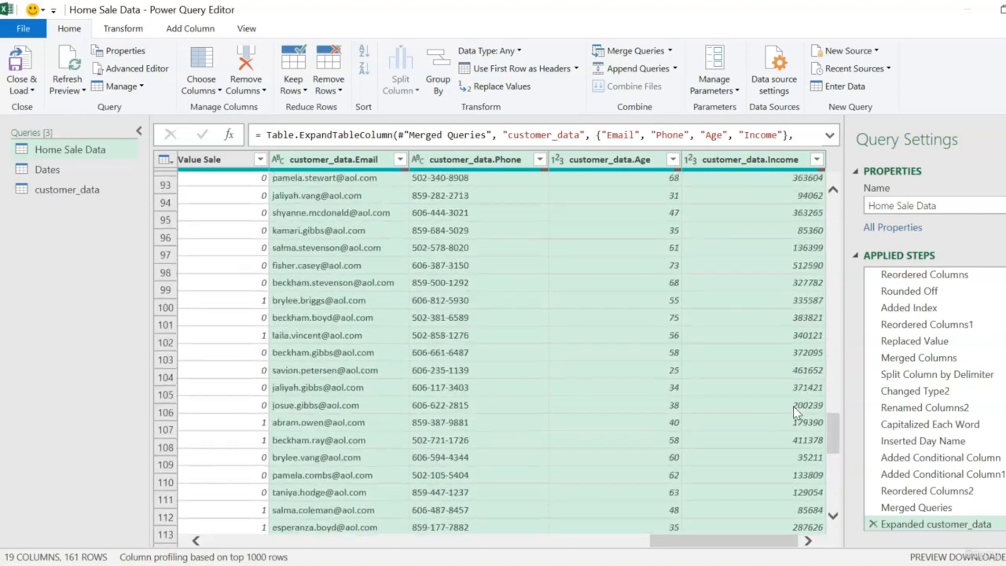
pyautogui.scroll(-15, 793, 406)
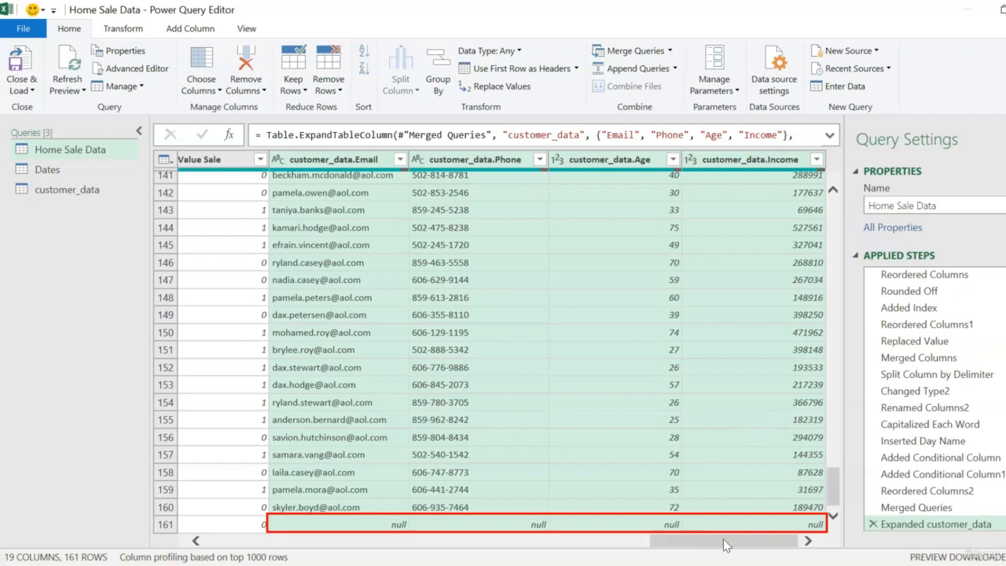
pyautogui.moveTo(727, 545); pyautogui.dragTo(771, 537)
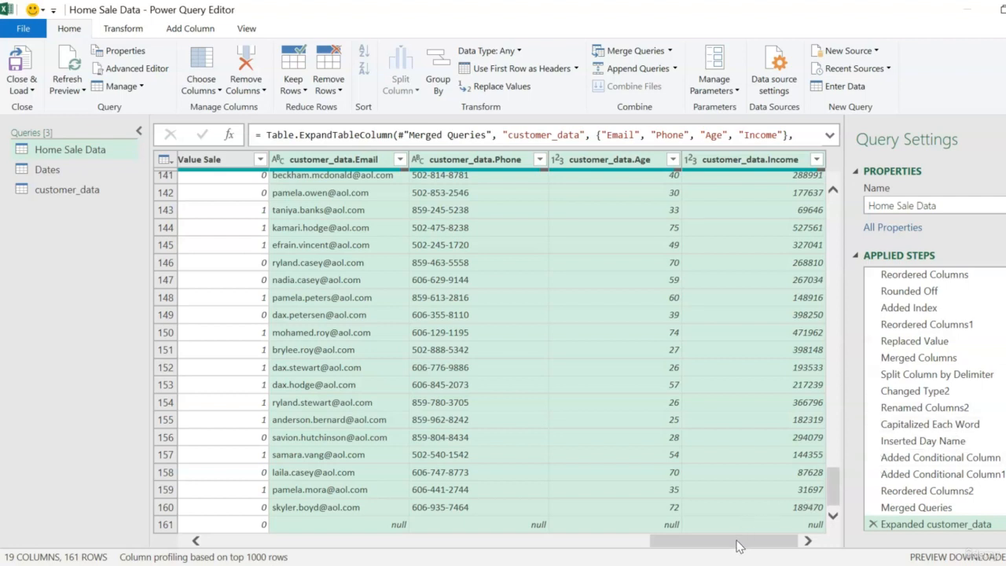
pyautogui.moveTo(737, 545); pyautogui.dragTo(787, 541)
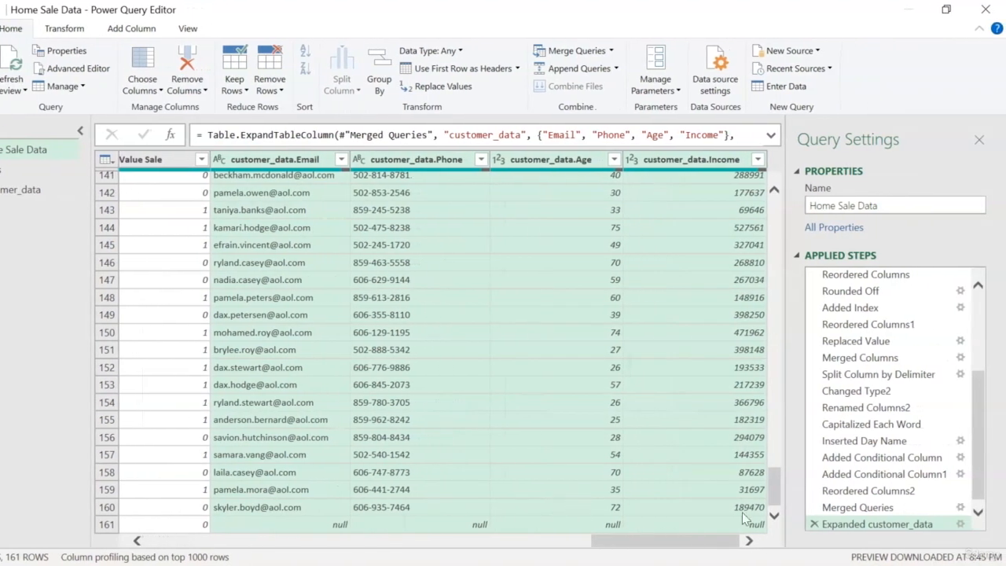
# Edit the Merged Queries step to use an Inner join (only matching rows)
pyautogui.click(873, 507)
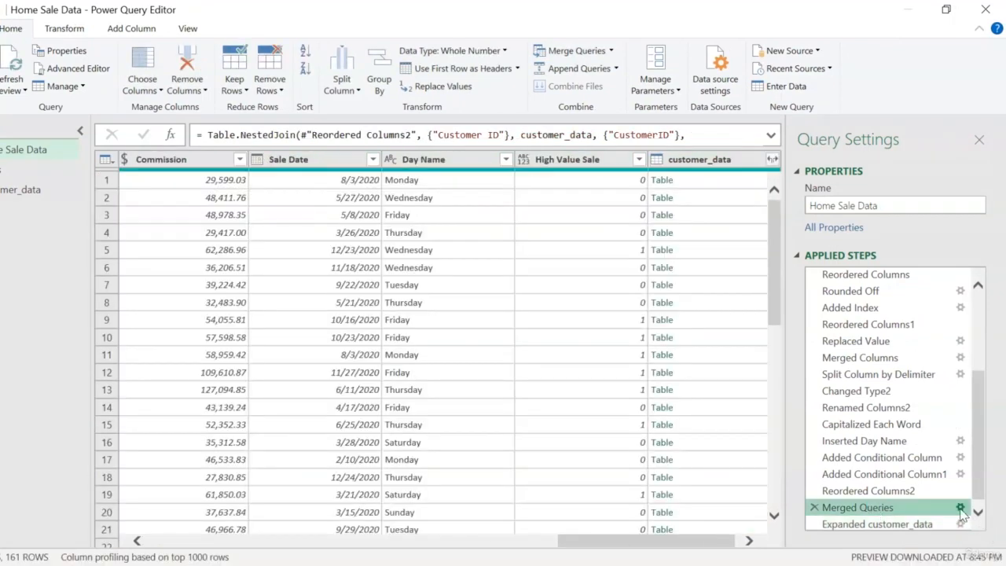
pyautogui.click(959, 508)
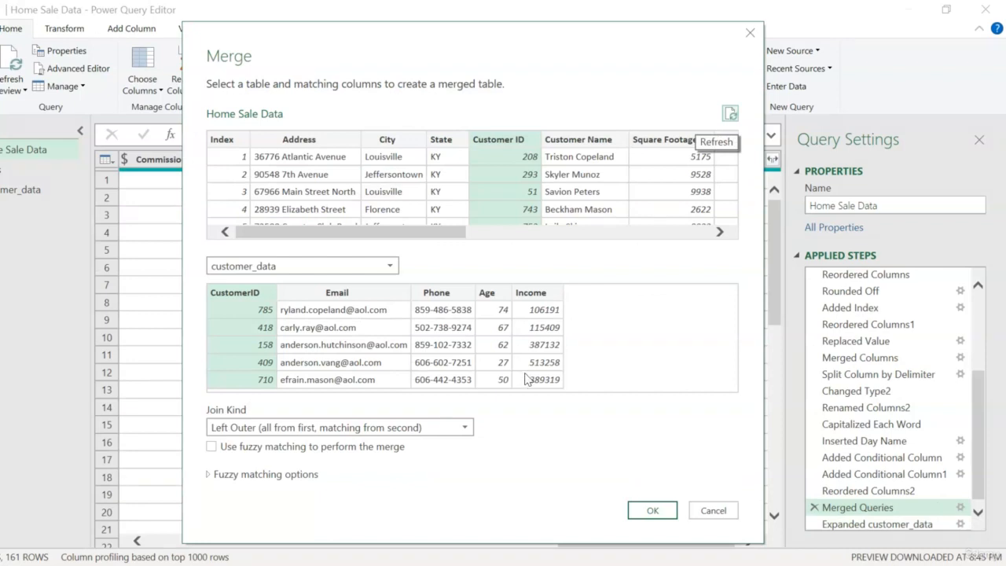
pyautogui.click(467, 429)
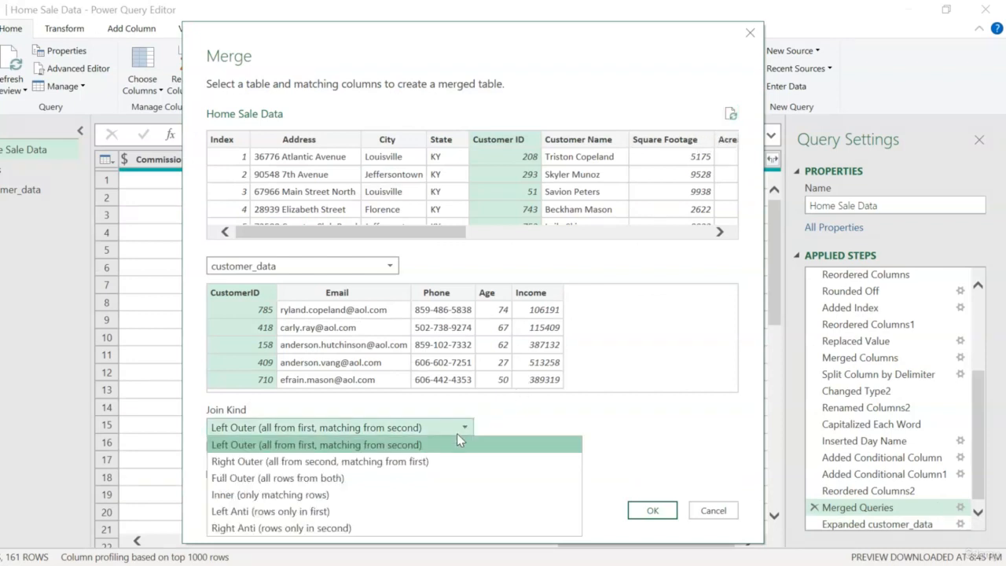
pyautogui.click(422, 488)
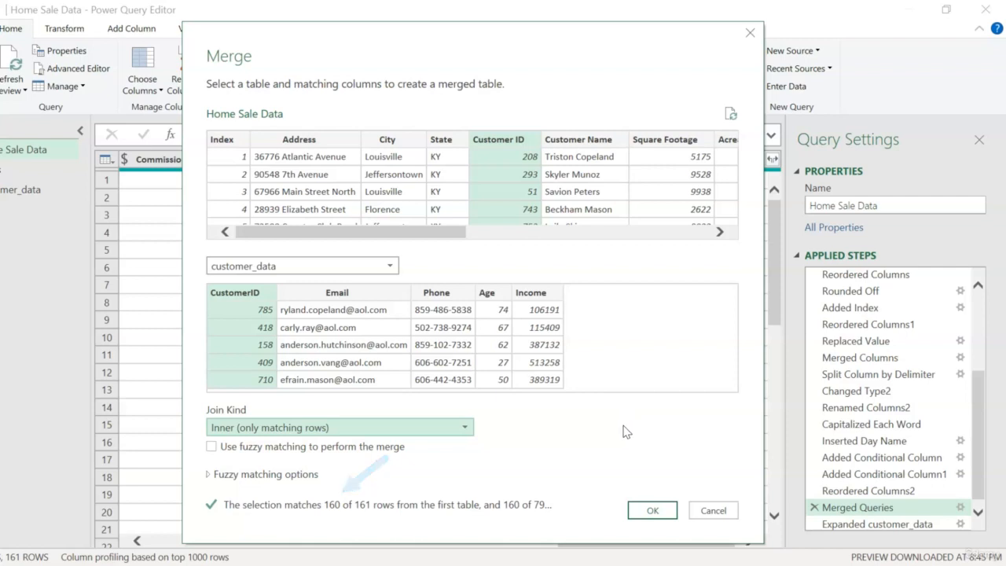
pyautogui.click(651, 512)
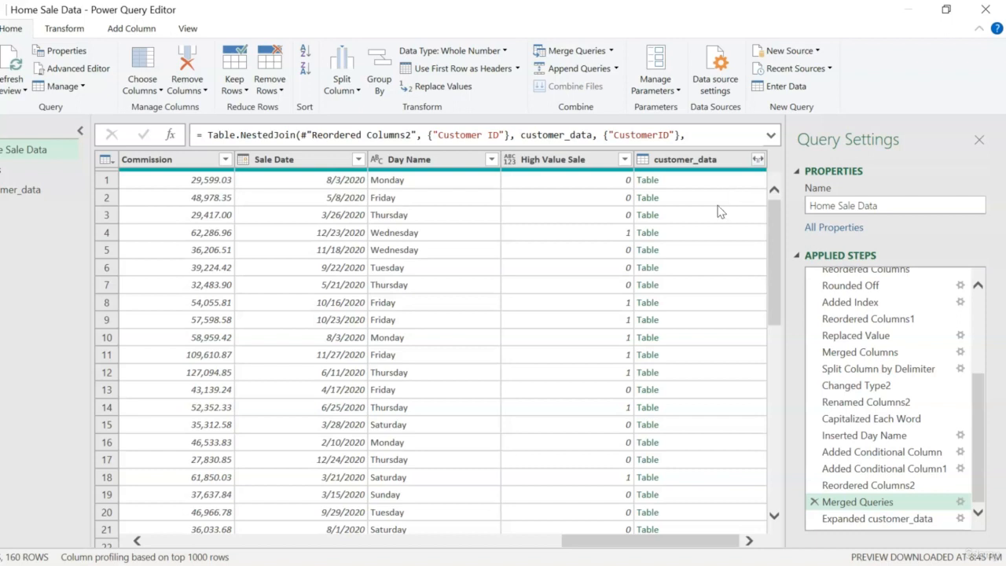
# Return to the Expanded customer_data step and check the Email, Phone, Age and Income columns down the rows for nulls
pyautogui.click(896, 518)
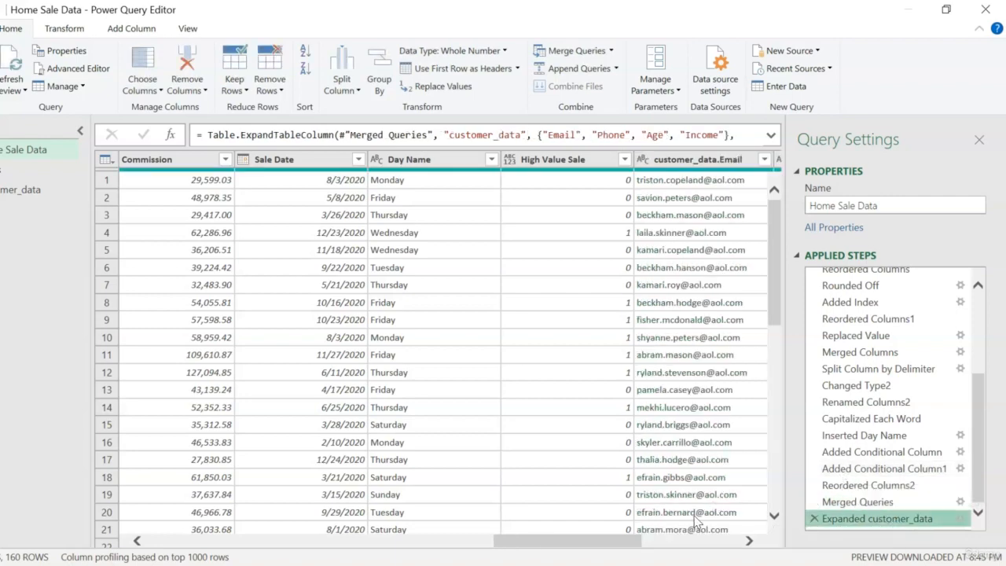
pyautogui.moveTo(622, 540); pyautogui.dragTo(725, 540)
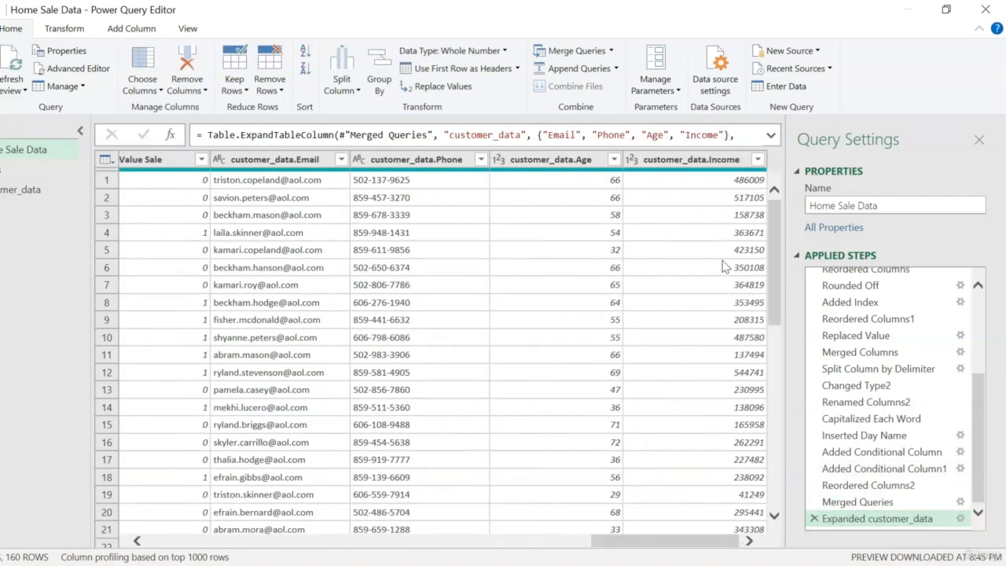
pyautogui.scroll(-13, 723, 267)
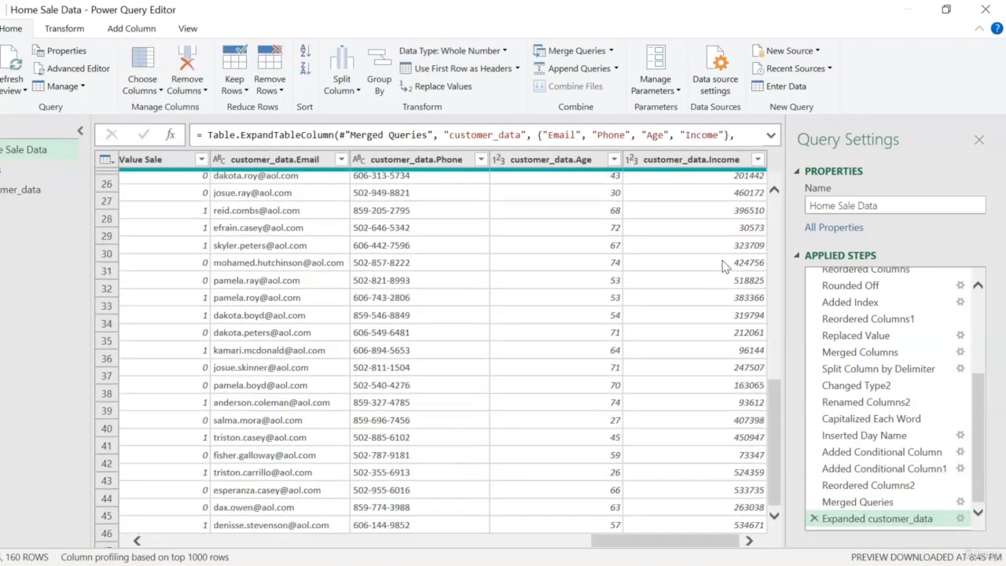
pyautogui.scroll(-20, 723, 267)
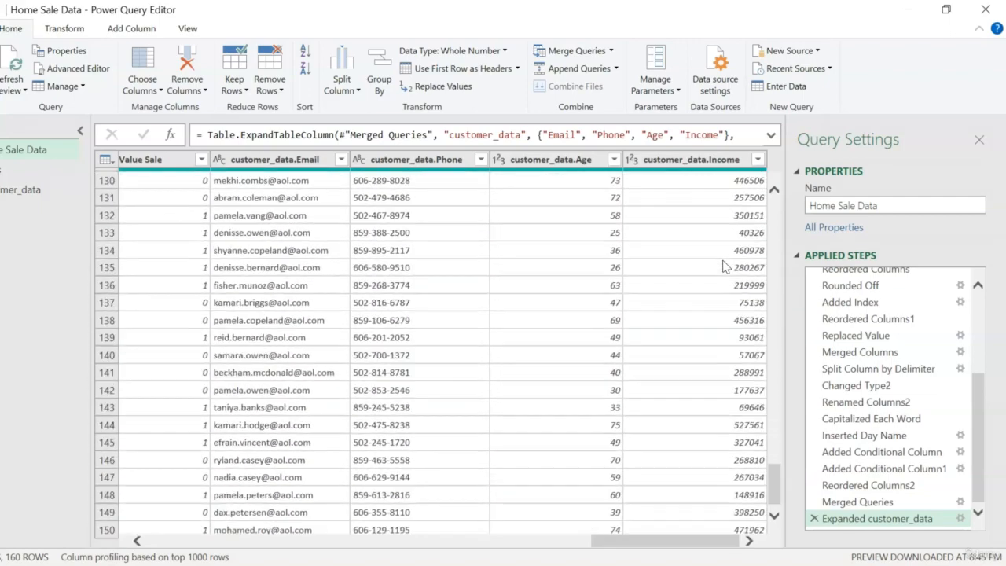